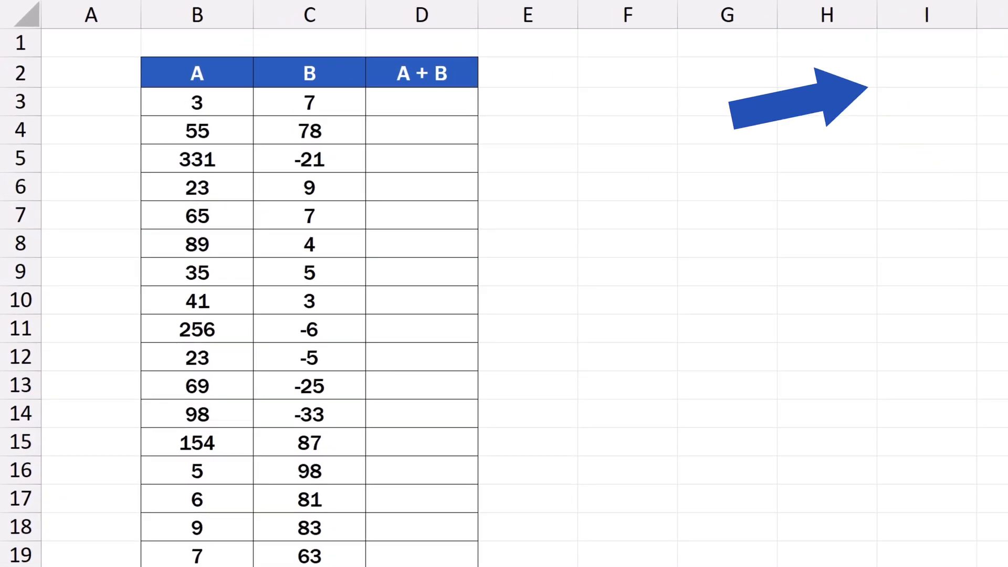
{"action": "type", "text": "=B3+C3"}
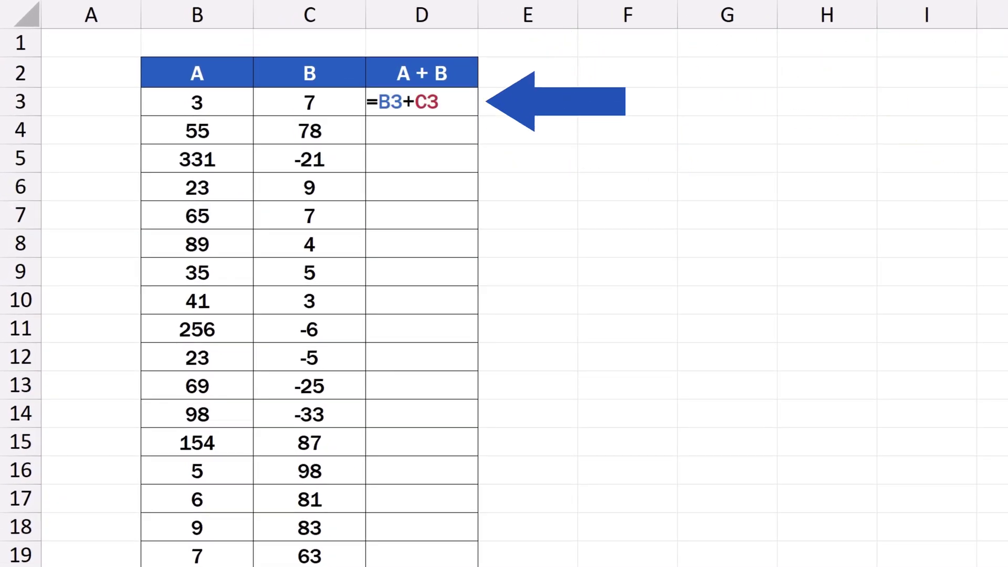
{"action": "scroll", "coordinate": [611, 225], "scroll_direction": "down", "scroll_amount": 4}
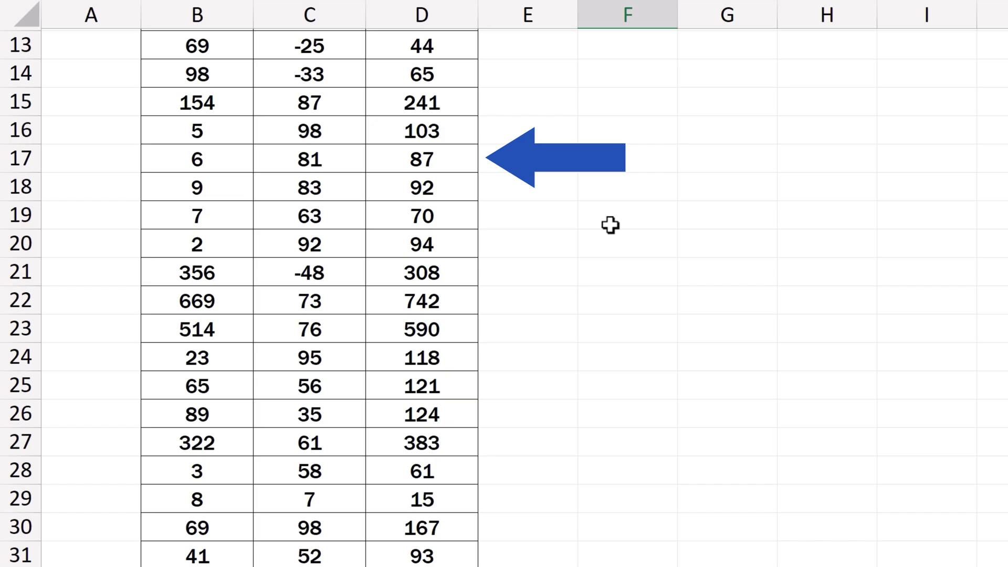
{"action": "scroll", "coordinate": [611, 225], "scroll_direction": "down", "scroll_amount": 11}
{"action": "scroll", "coordinate": [611, 226], "scroll_direction": "down", "scroll_amount": 8}
{"action": "scroll", "coordinate": [611, 226], "scroll_direction": "down", "scroll_amount": 6}
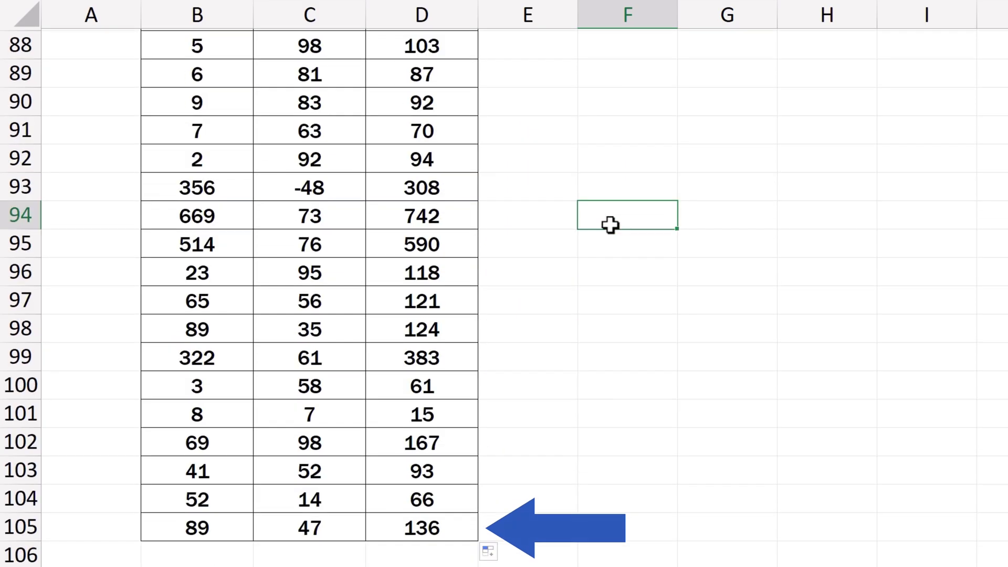
{"action": "scroll", "coordinate": [611, 225], "scroll_direction": "up", "scroll_amount": 3}
{"action": "scroll", "coordinate": [611, 225], "scroll_direction": "up", "scroll_amount": 11}
{"action": "scroll", "coordinate": [611, 225], "scroll_direction": "up", "scroll_amount": 3}
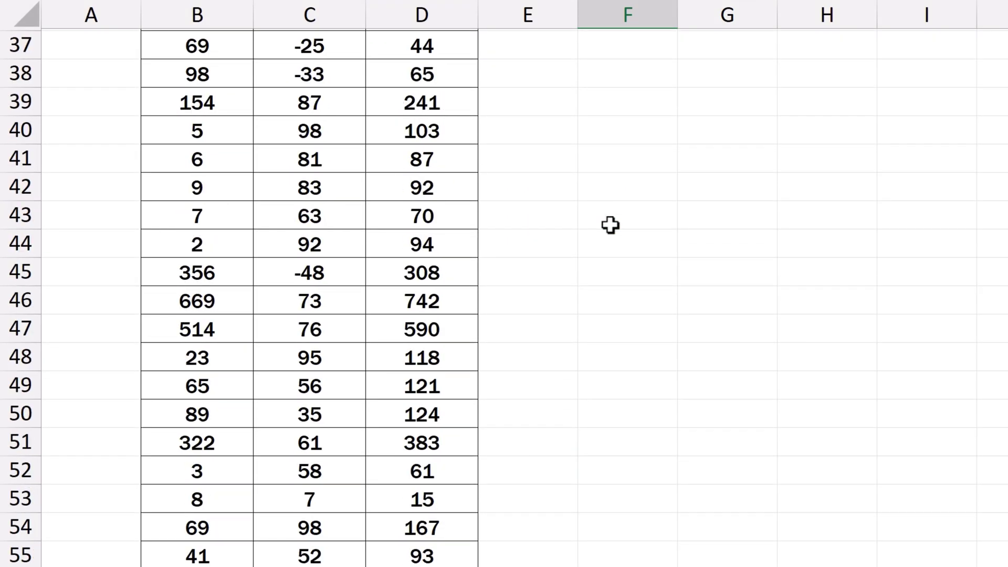
{"action": "scroll", "coordinate": [611, 226], "scroll_direction": "up", "scroll_amount": 8}
{"action": "scroll", "coordinate": [611, 225], "scroll_direction": "up", "scroll_amount": 4}
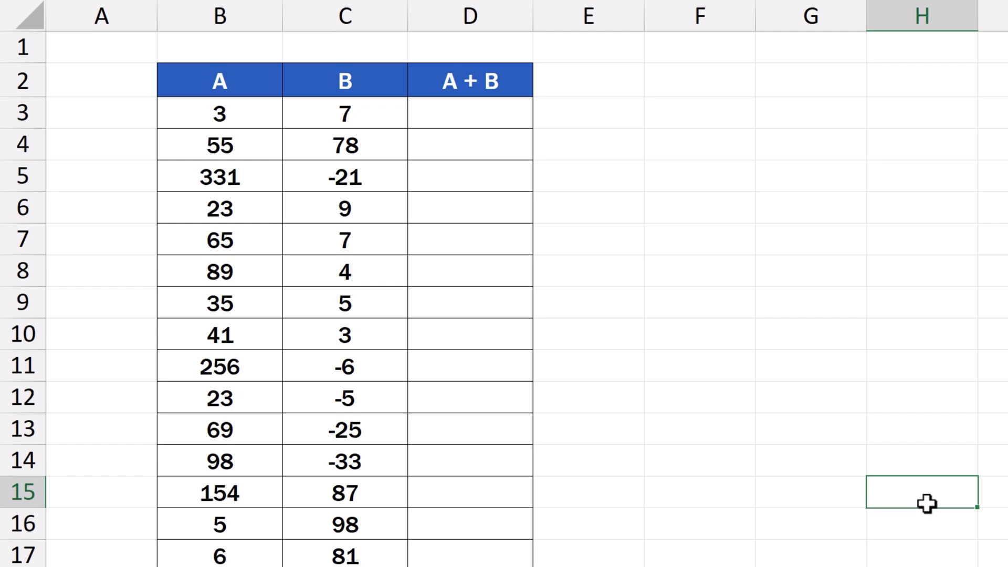
- Enter the formula =B3+C3 in cell D3, giving 10
{"action": "left_click", "coordinate": [501, 120]}
{"action": "type", "text": "="}
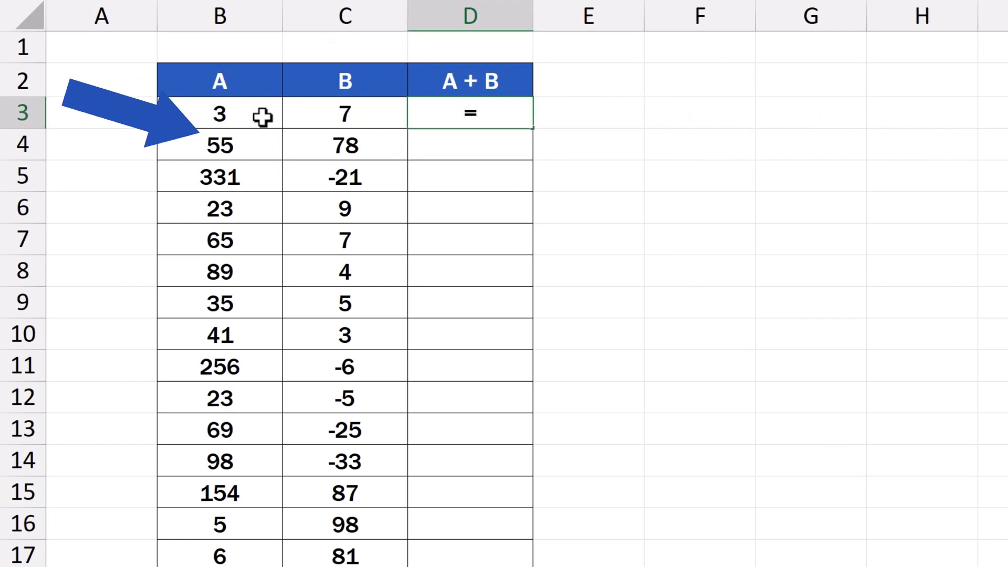
{"action": "left_click", "coordinate": [261, 118]}
{"action": "type", "text": "+"}
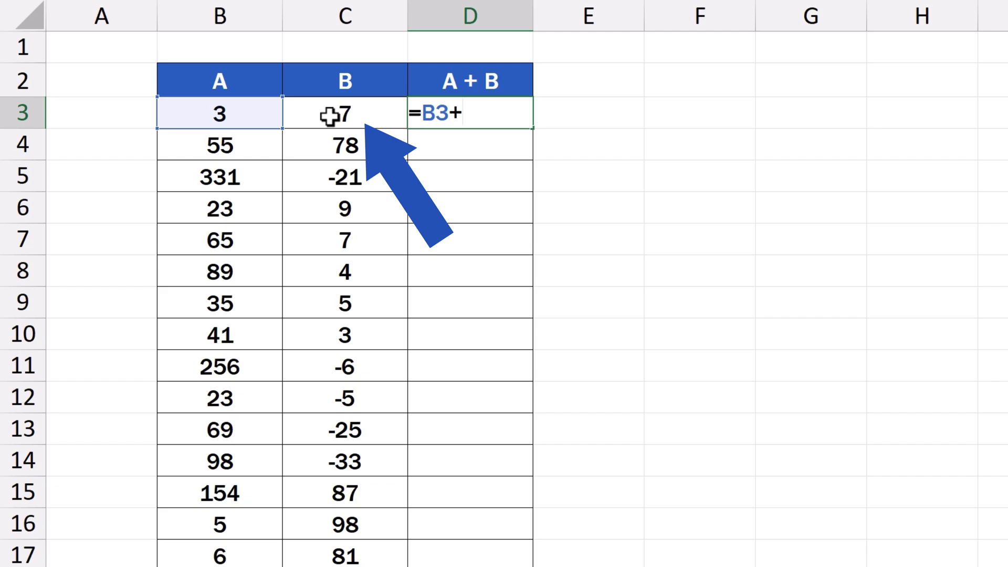
{"action": "left_click", "coordinate": [329, 116]}
{"action": "key", "text": "Return"}
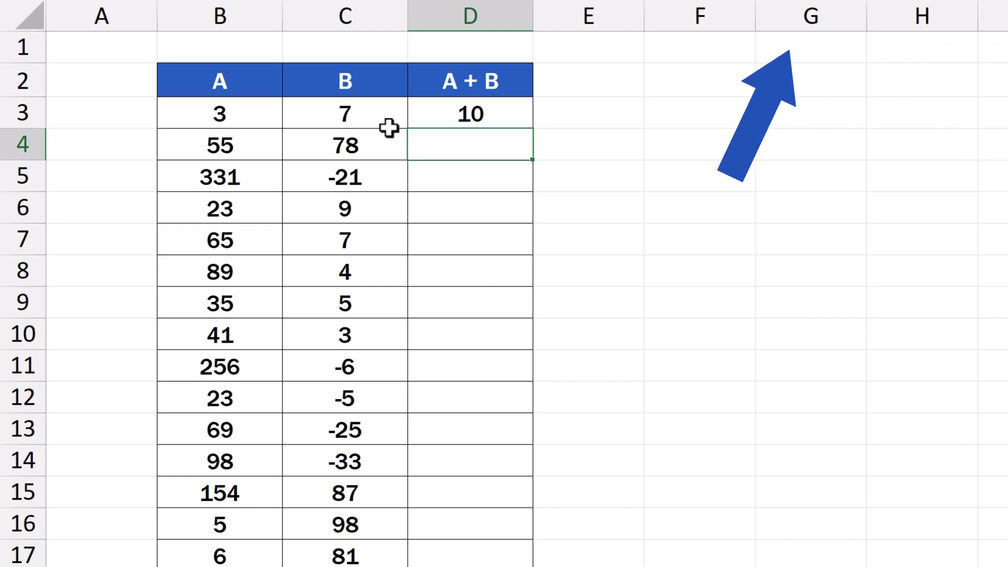
- Fill the D3 formula down to D8, producing sums 133, 310, 32, 72 and 93
{"action": "left_click", "coordinate": [503, 115]}
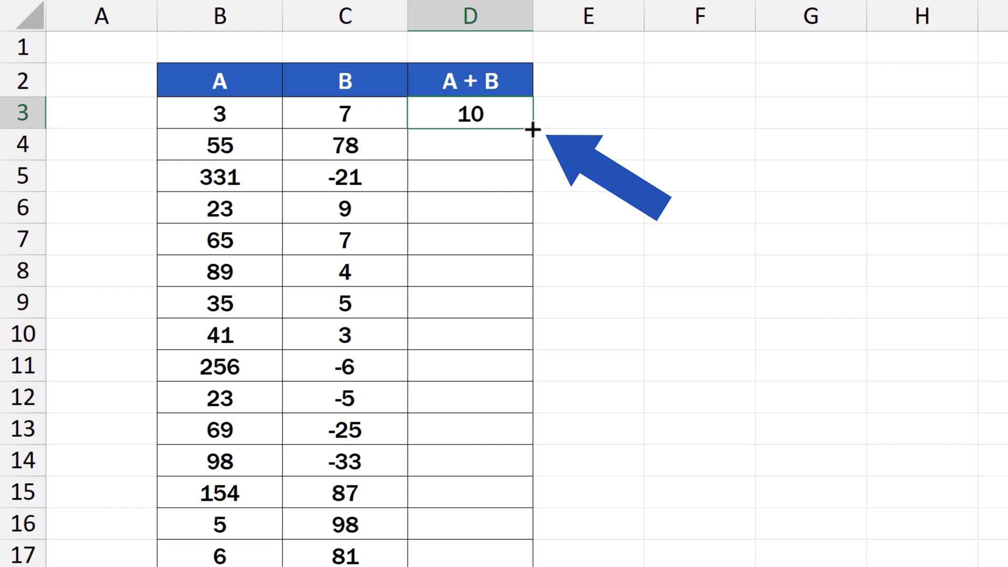
{"action": "left_click_drag", "start_coordinate": [533, 129], "coordinate": [530, 292]}
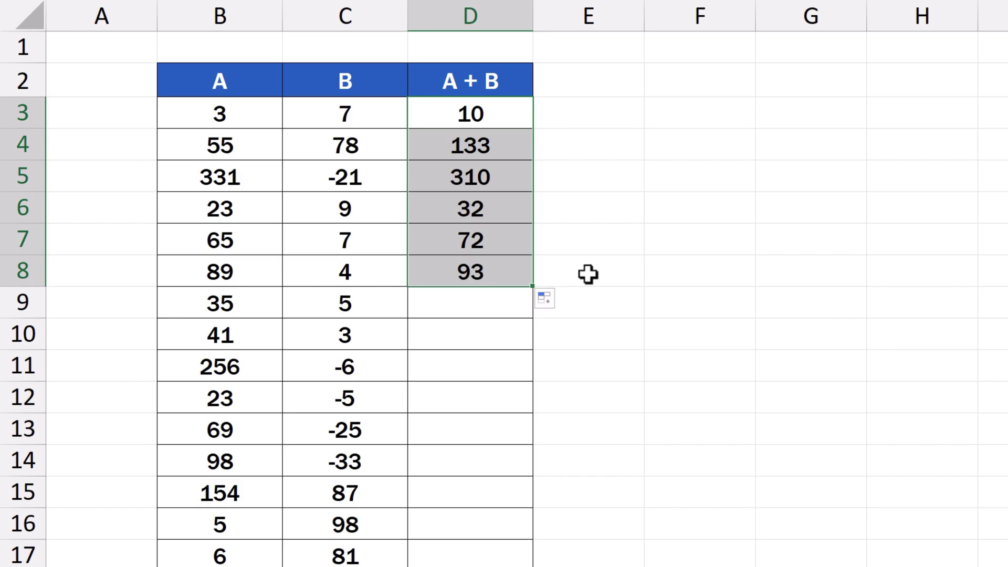
{"action": "left_click", "coordinate": [614, 270]}
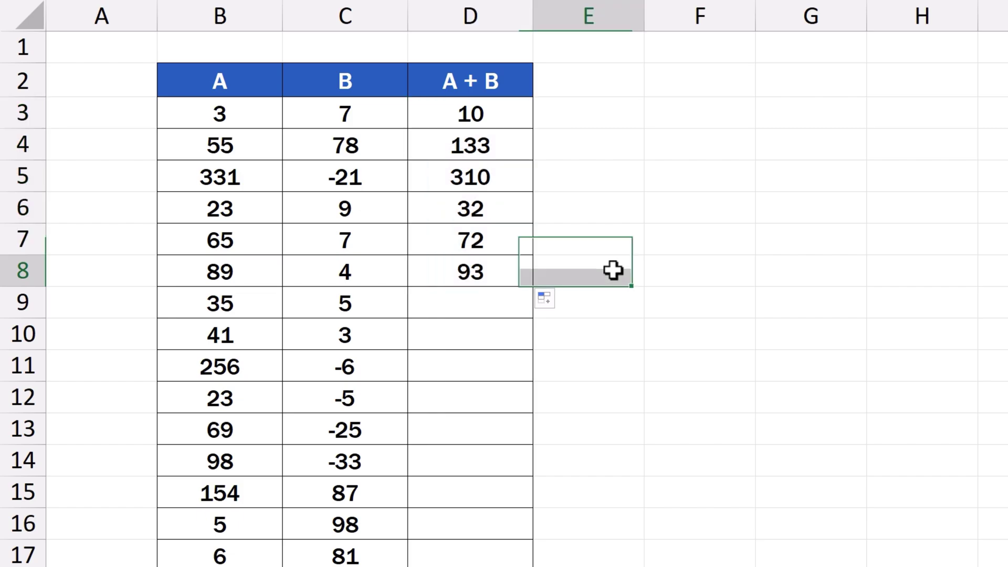
{"action": "scroll", "coordinate": [614, 271], "scroll_direction": "down", "scroll_amount": 6}
{"action": "scroll", "coordinate": [613, 270], "scroll_direction": "down", "scroll_amount": 6}
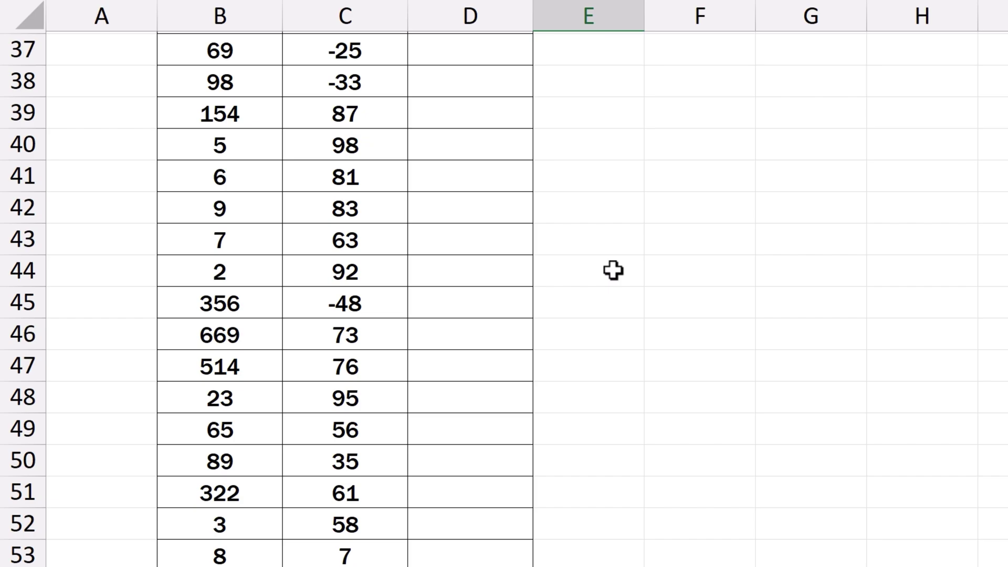
{"action": "scroll", "coordinate": [614, 270], "scroll_direction": "down", "scroll_amount": 6}
{"action": "scroll", "coordinate": [613, 270], "scroll_direction": "down", "scroll_amount": 5}
{"action": "scroll", "coordinate": [614, 270], "scroll_direction": "down", "scroll_amount": 4}
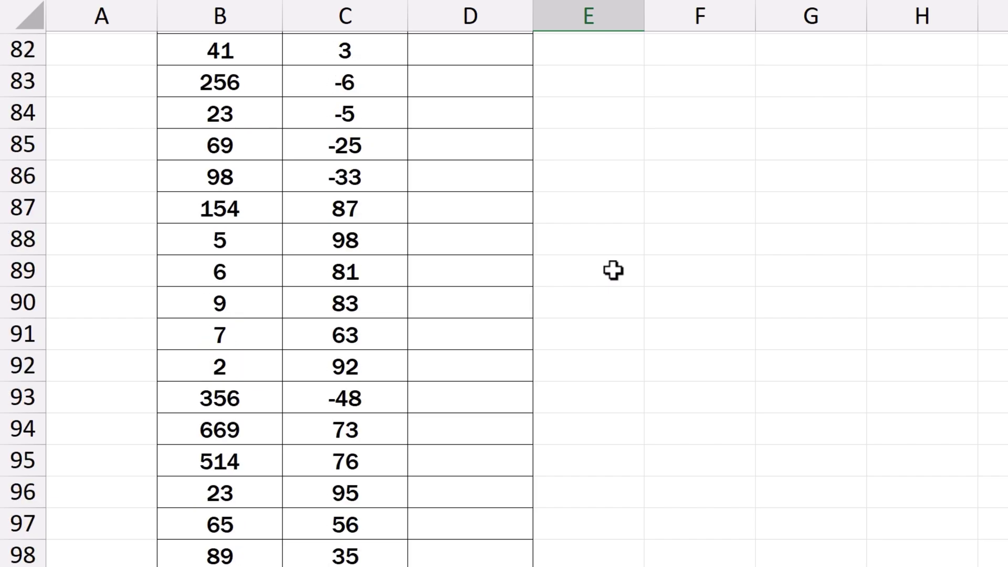
{"action": "scroll", "coordinate": [614, 271], "scroll_direction": "down", "scroll_amount": 4}
{"action": "scroll", "coordinate": [613, 270], "scroll_direction": "up", "scroll_amount": 10}
{"action": "scroll", "coordinate": [613, 270], "scroll_direction": "up", "scroll_amount": 9}
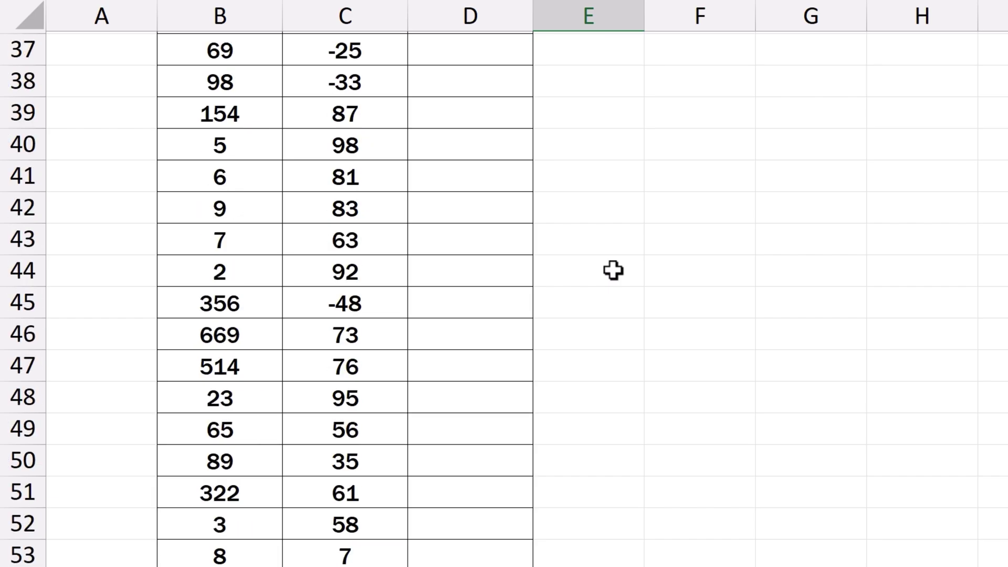
{"action": "scroll", "coordinate": [614, 270], "scroll_direction": "up", "scroll_amount": 9}
{"action": "scroll", "coordinate": [614, 271], "scroll_direction": "up", "scroll_amount": 3}
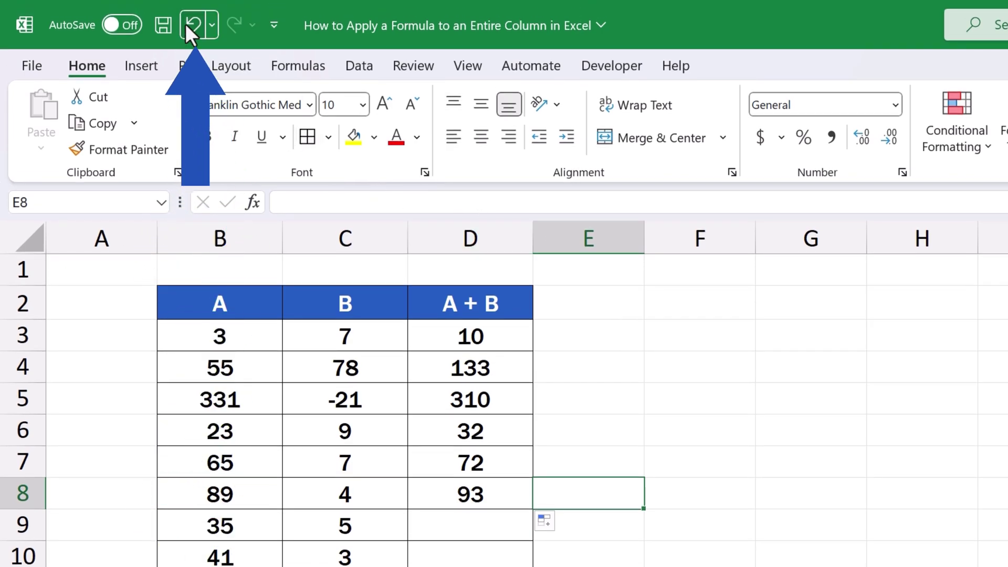
- Undo the partial fill so only D3's sum of 10 remains
{"action": "left_click", "coordinate": [185, 24]}
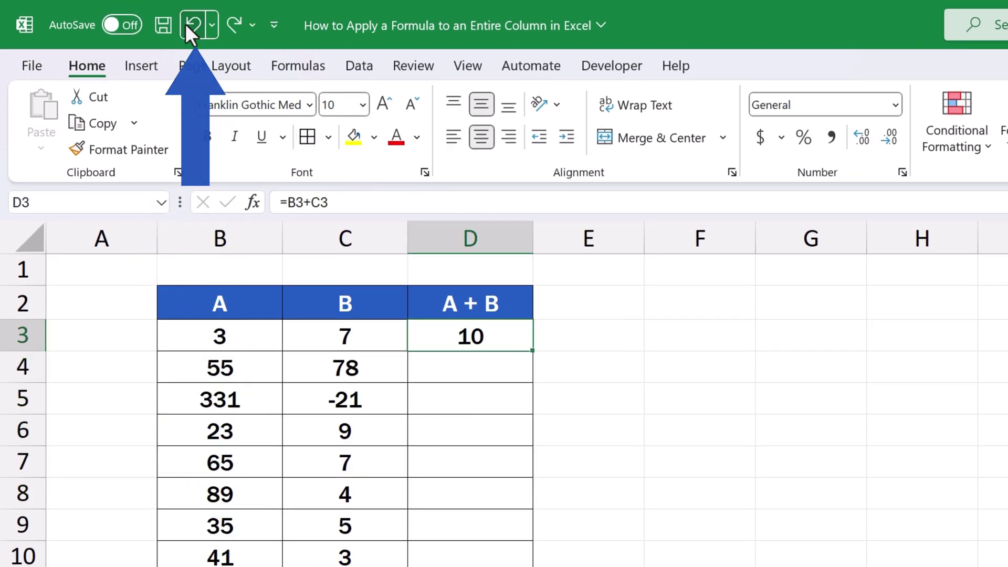
{"action": "left_click", "coordinate": [628, 442]}
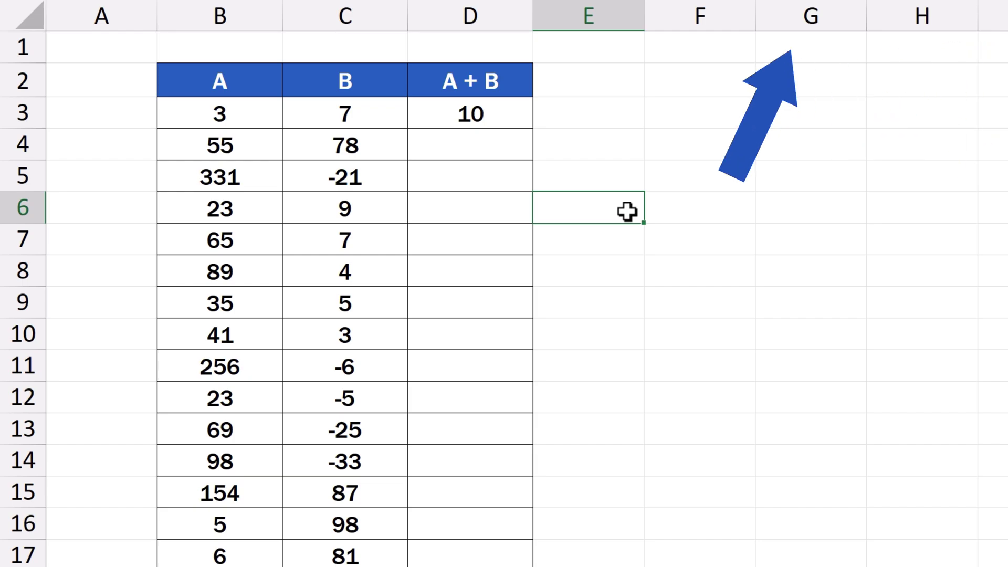
- Double-click D3's fill handle to copy =B3+C3 down to the table's last row
{"action": "left_click", "coordinate": [512, 113]}
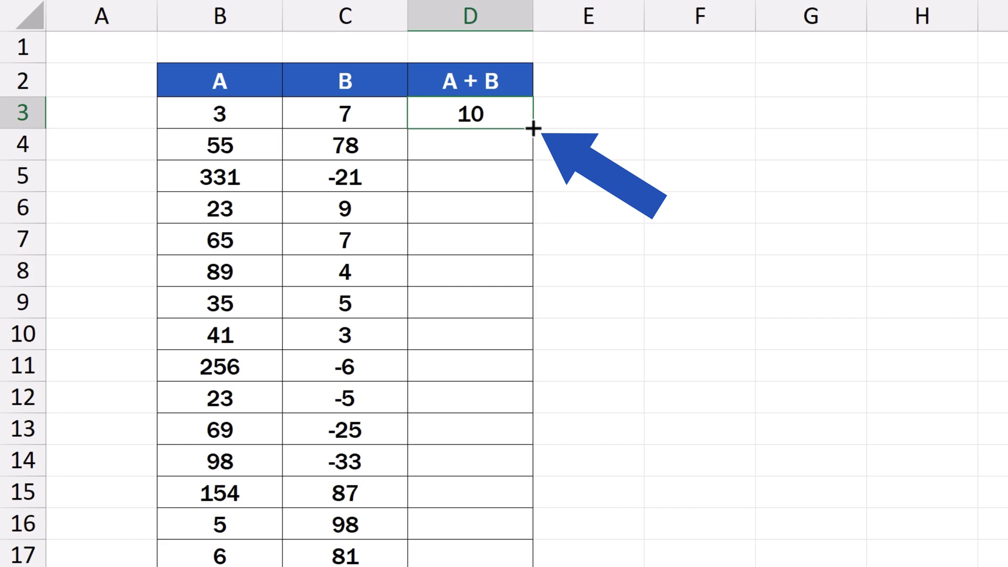
{"action": "double_click", "coordinate": [533, 128]}
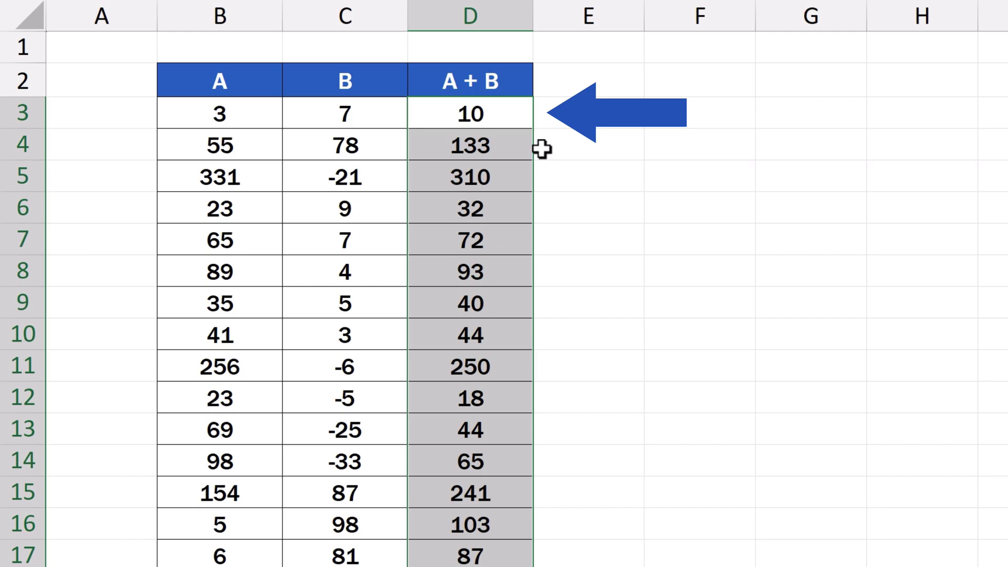
{"action": "scroll", "coordinate": [512, 186], "scroll_direction": "down", "scroll_amount": 4}
{"action": "scroll", "coordinate": [513, 186], "scroll_direction": "down", "scroll_amount": 7}
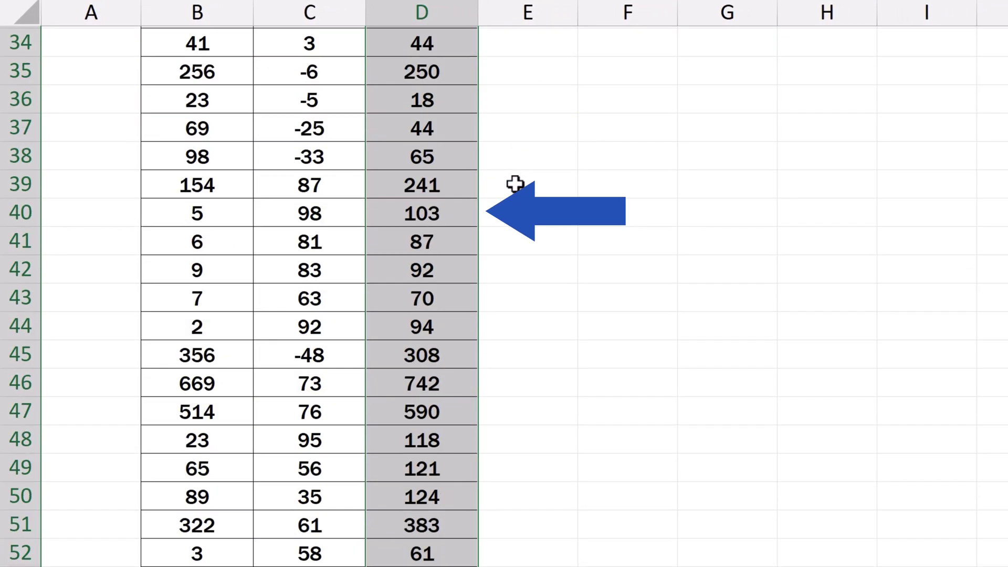
{"action": "scroll", "coordinate": [516, 185], "scroll_direction": "down", "scroll_amount": 4}
{"action": "scroll", "coordinate": [515, 185], "scroll_direction": "down", "scroll_amount": 2}
{"action": "scroll", "coordinate": [515, 184], "scroll_direction": "down", "scroll_amount": 10}
{"action": "scroll", "coordinate": [590, 225], "scroll_direction": "down", "scroll_amount": 2}
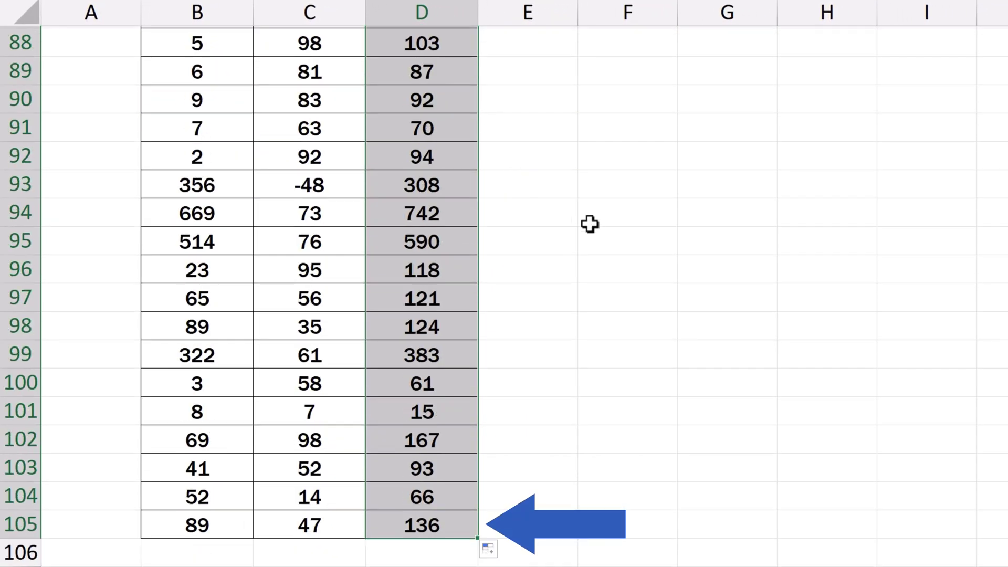
{"action": "left_click", "coordinate": [611, 222]}
{"action": "scroll", "coordinate": [610, 222], "scroll_direction": "up", "scroll_amount": 2}
{"action": "scroll", "coordinate": [610, 222], "scroll_direction": "up", "scroll_amount": 4}
{"action": "scroll", "coordinate": [611, 223], "scroll_direction": "up", "scroll_amount": 4}
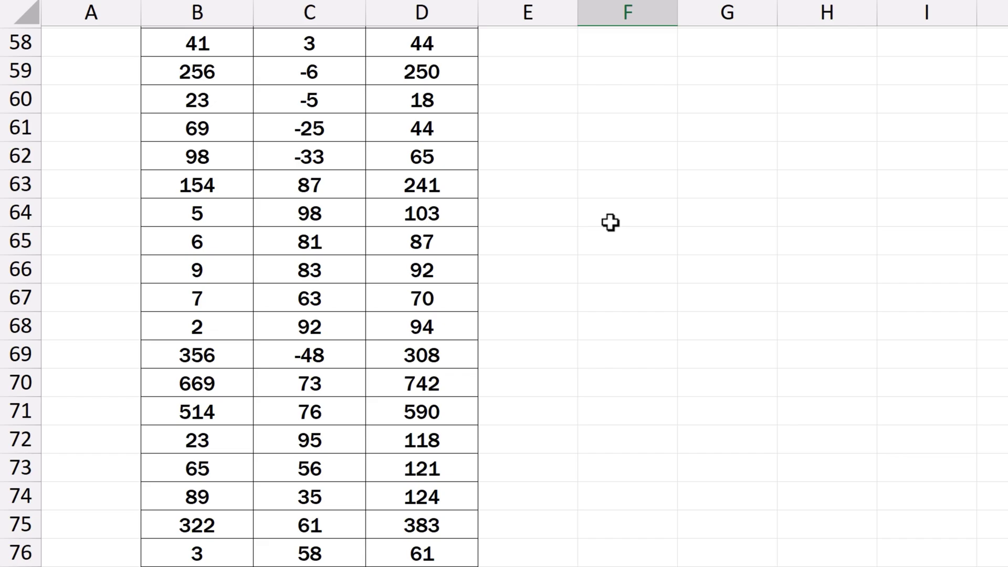
{"action": "scroll", "coordinate": [610, 223], "scroll_direction": "up", "scroll_amount": 1}
{"action": "scroll", "coordinate": [611, 222], "scroll_direction": "up", "scroll_amount": 6}
{"action": "scroll", "coordinate": [611, 222], "scroll_direction": "up", "scroll_amount": 5}
{"action": "scroll", "coordinate": [611, 222], "scroll_direction": "up", "scroll_amount": 3}
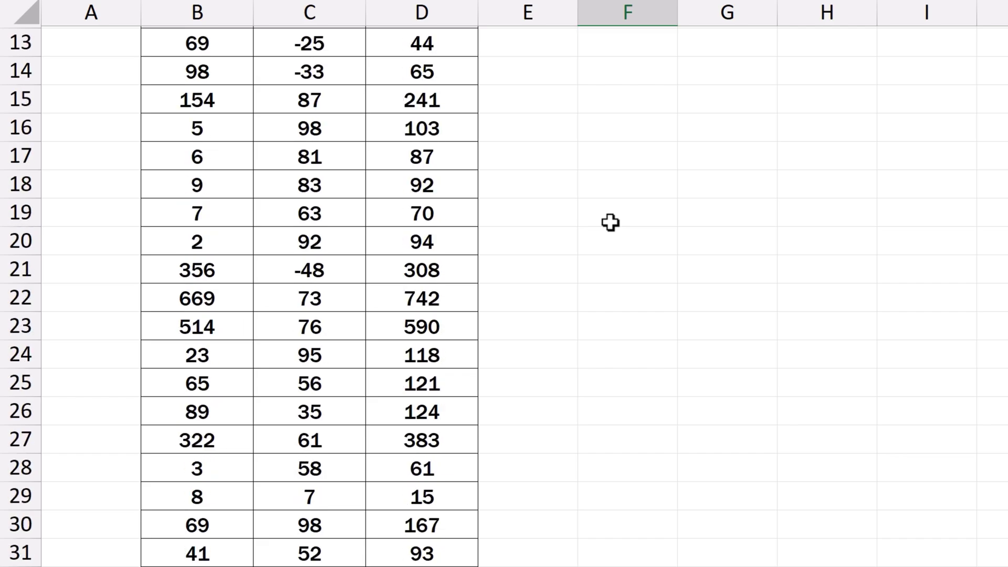
{"action": "scroll", "coordinate": [610, 223], "scroll_direction": "up", "scroll_amount": 4}
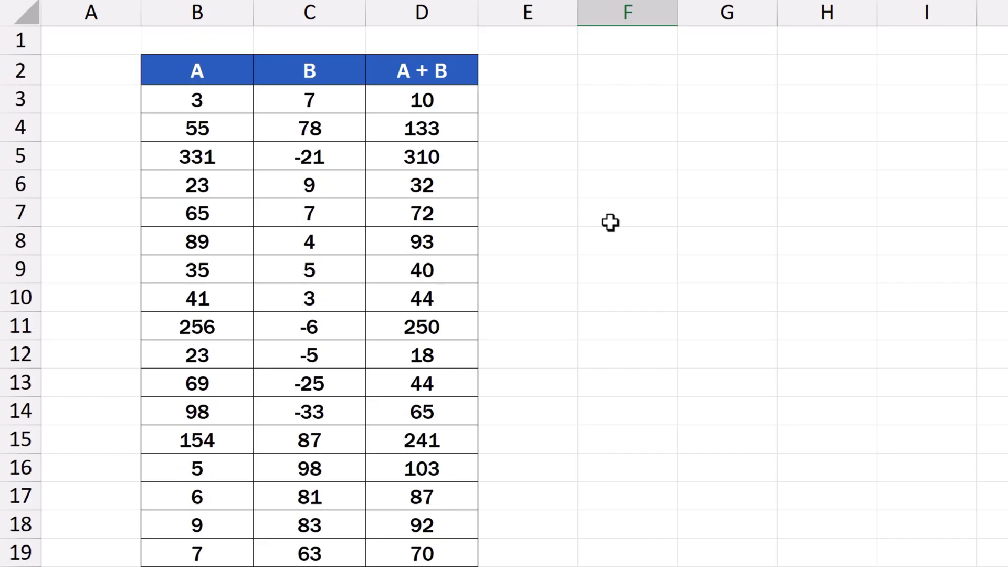